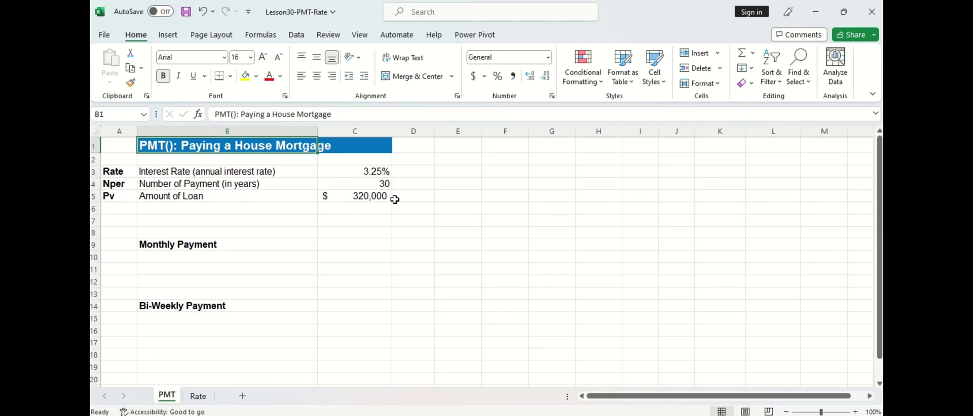
- Build =PMT(C3/12, C4*12, C5, 0, 1) in C10 with payments at period start
click(374, 257)
text(=pmt)
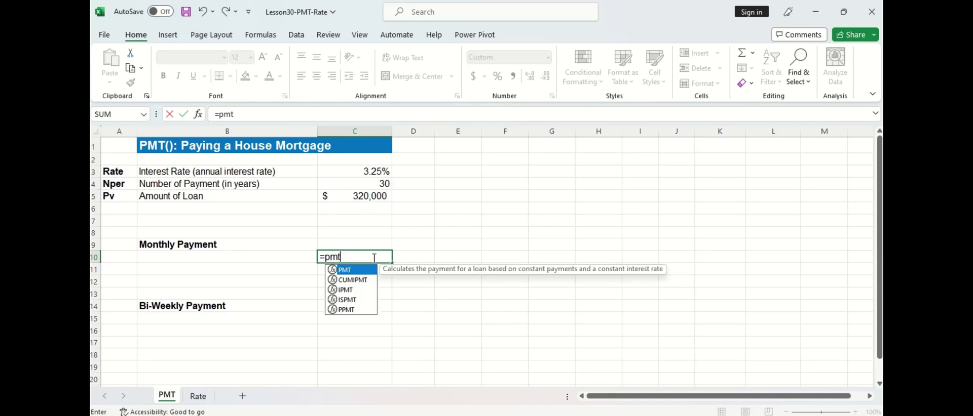
key(Tab)
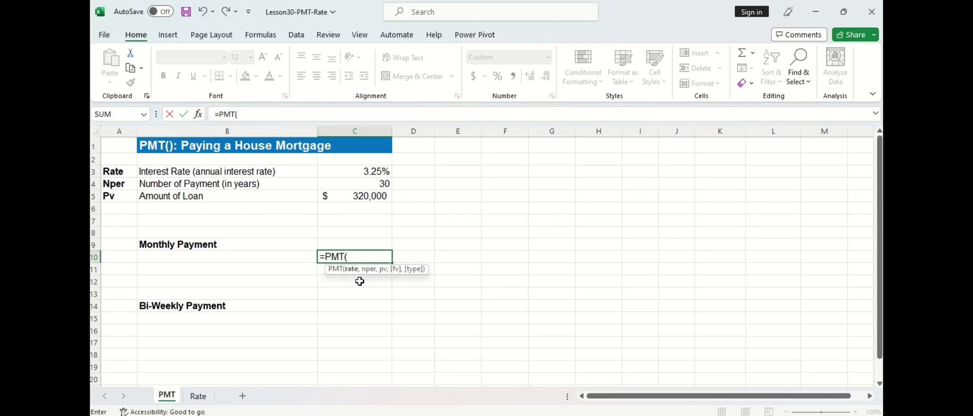
click(383, 171)
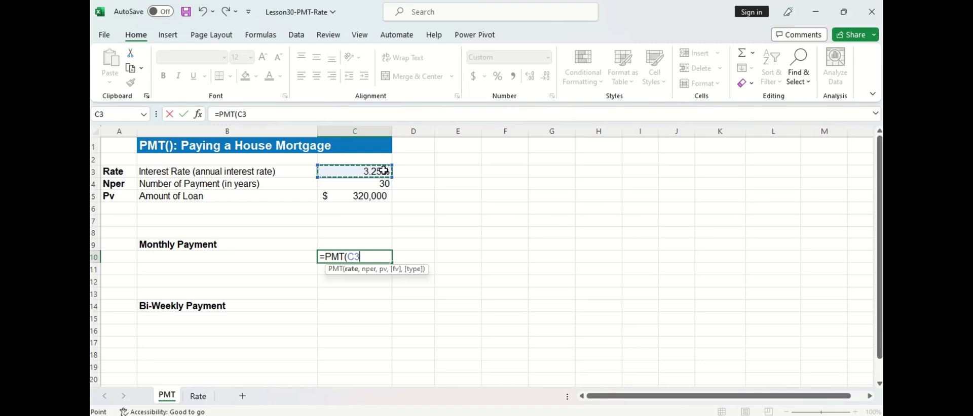
text(/12)
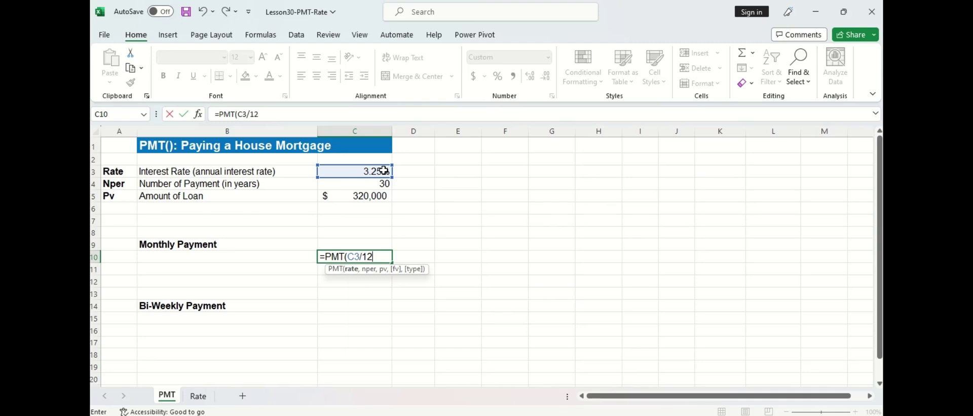
text(,)
click(380, 188)
text(*1)
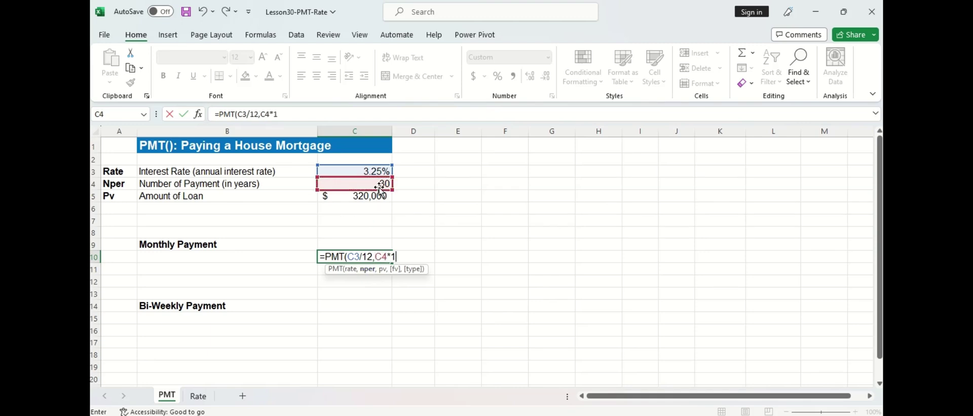
text(2,)
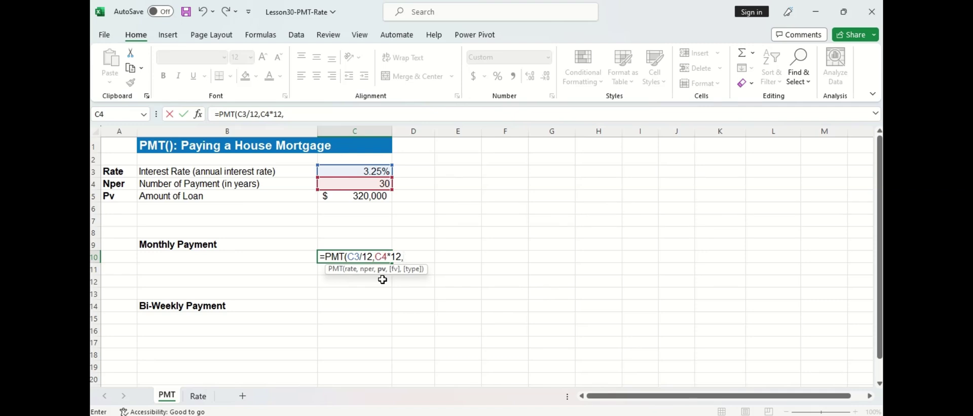
click(379, 196)
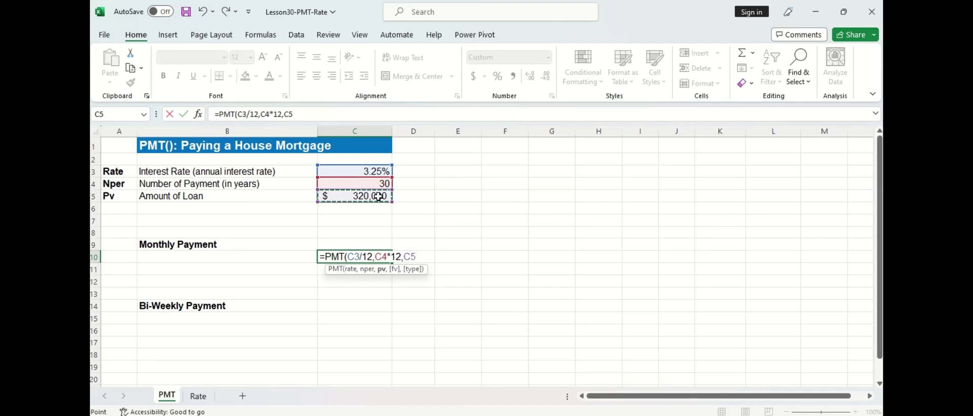
text(,)
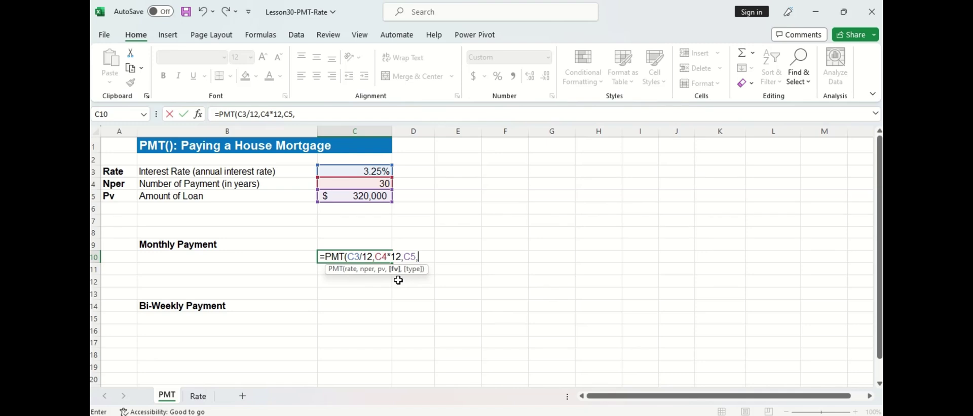
text(0)
text(,)
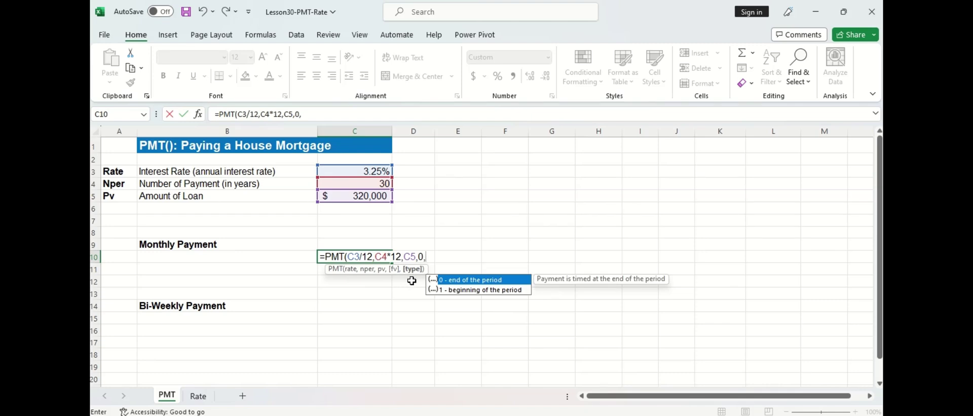
double_click(439, 293)
- Commit C10's formula, then make it =PMT($C$3/12,$C$4*12,$C$5,0,1) and remove the stray parenthesis
double_click(438, 290)
key(Return)
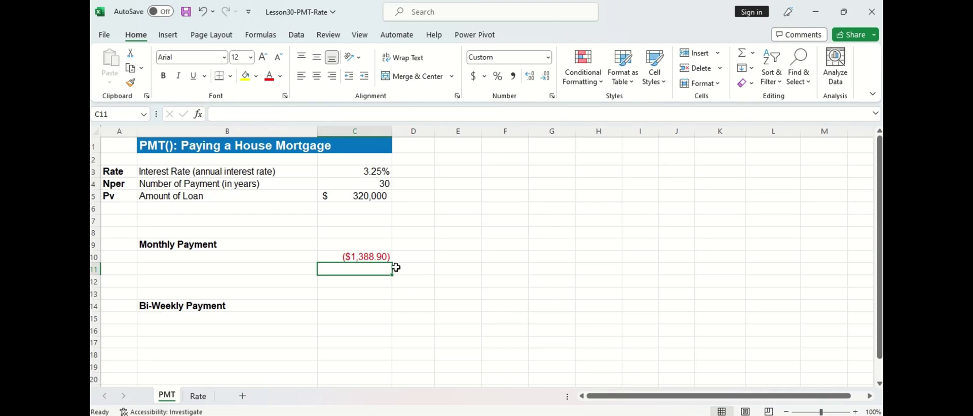
click(374, 257)
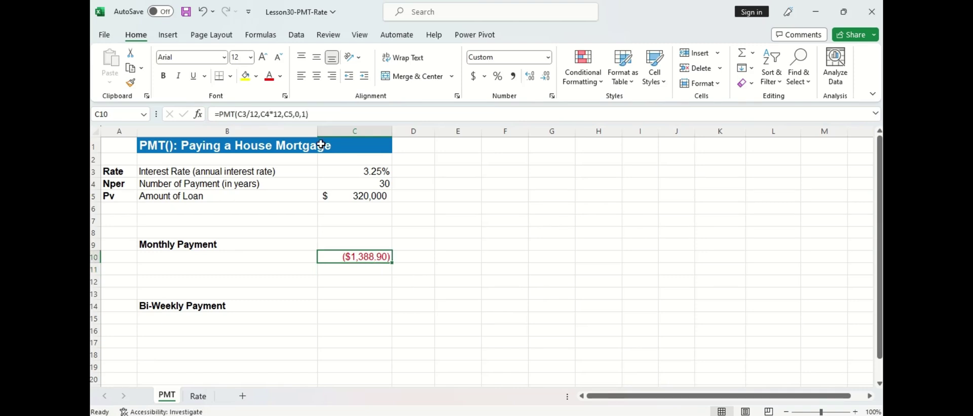
mouse_move(293, 114)
mouse_down()
mouse_move(236, 114)
mouse_move(296, 116)
mouse_up()
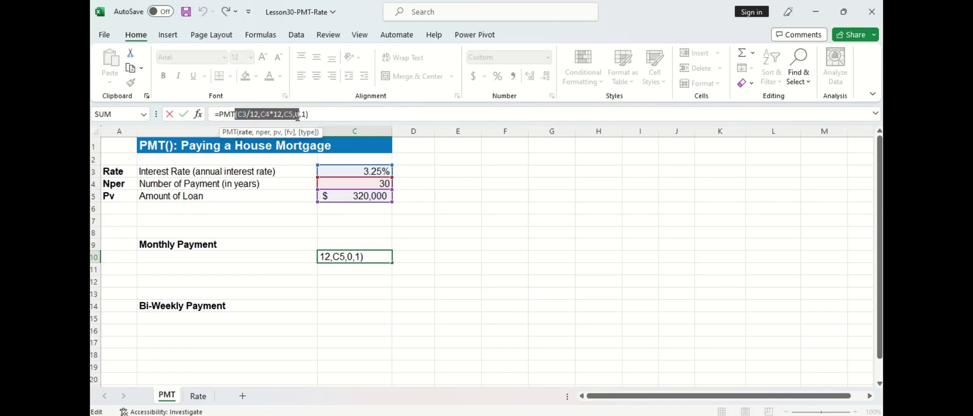
key(F4)
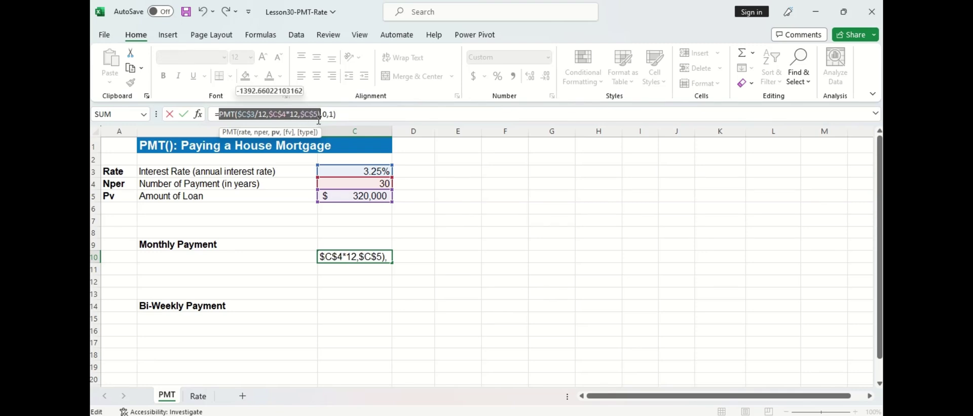
click(323, 114)
key(Left)
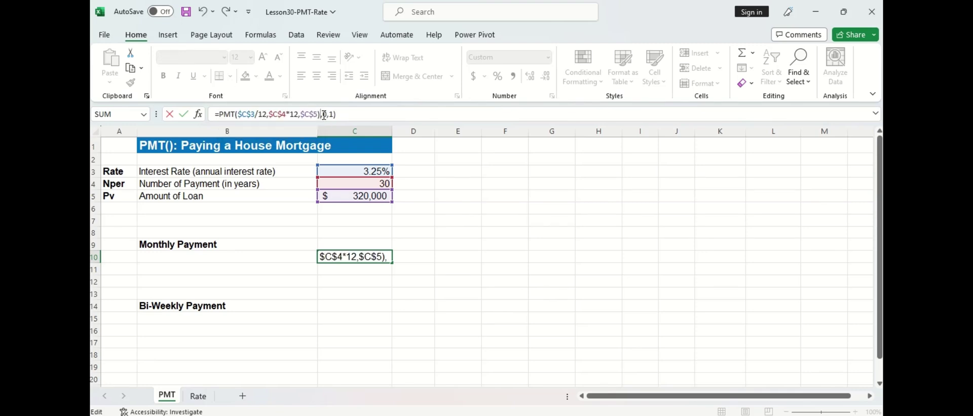
key(BackSpace)
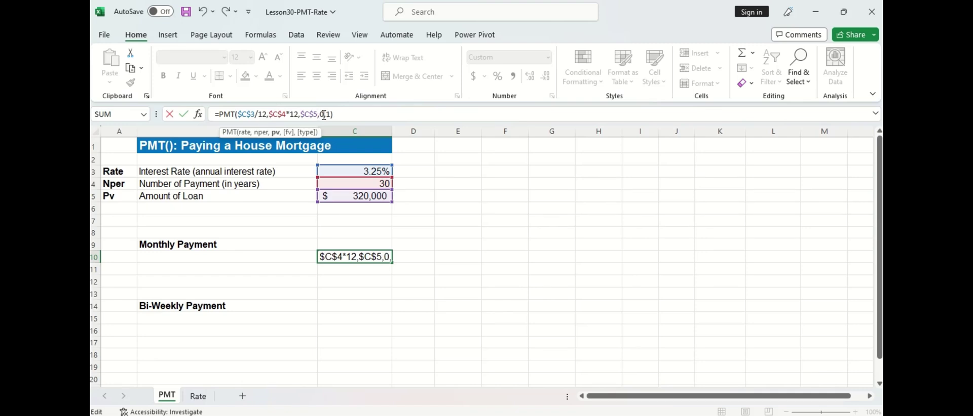
key(Return)
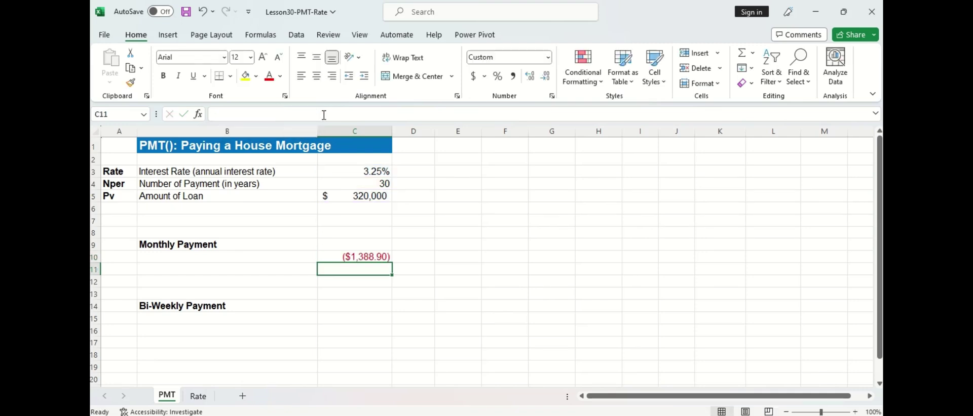
- Copy the payment formula into C11 and change its timing argument from 1 to 0
click(373, 257)
drag(391, 263, 393, 276)
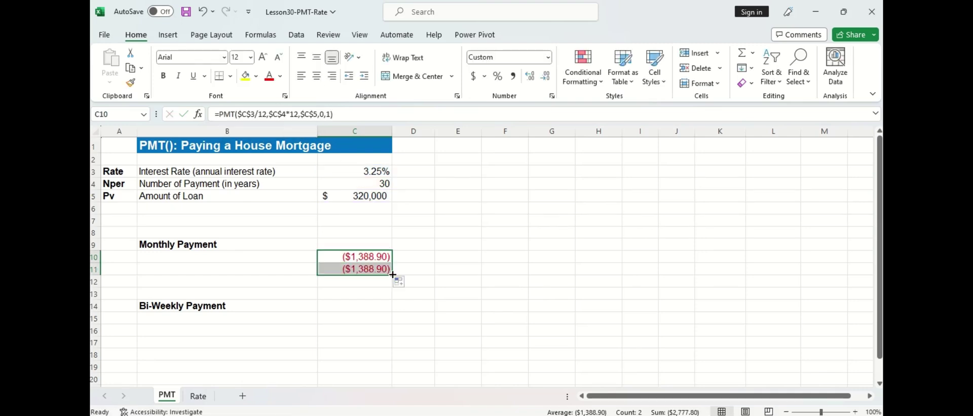
click(356, 265)
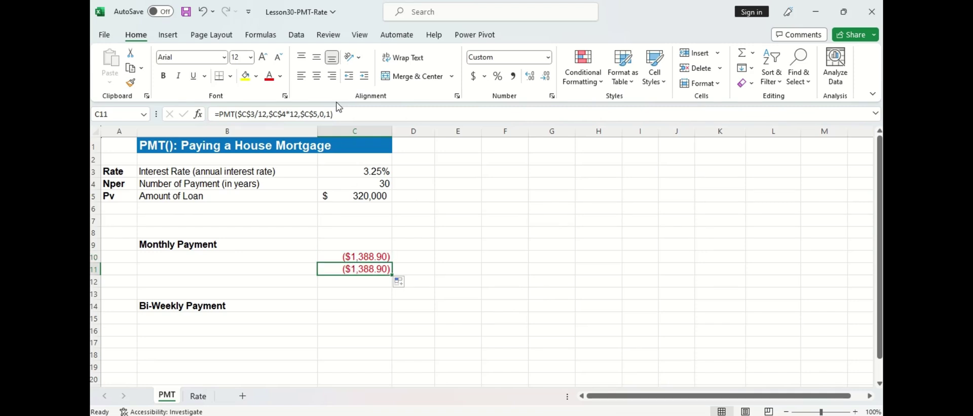
click(331, 114)
key(BackSpace)
text(0)
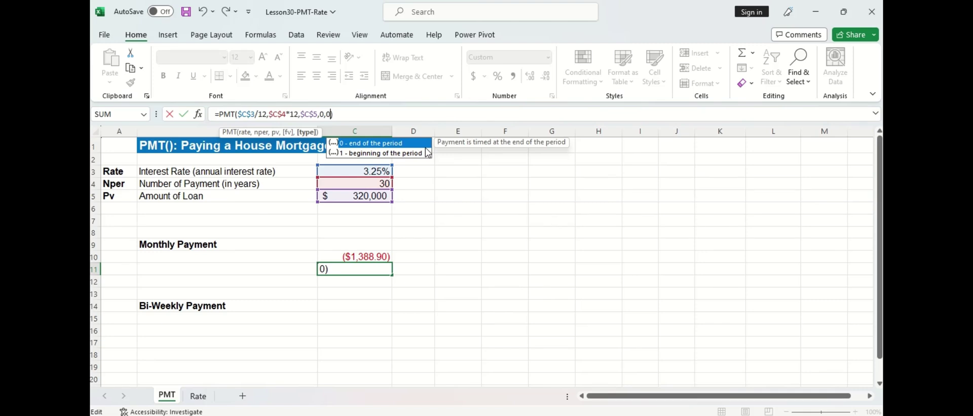
key(Return)
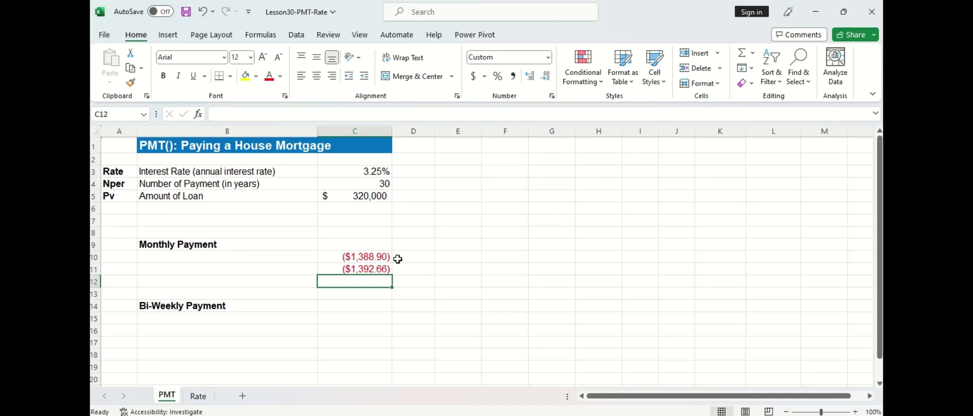
- Copy C11's formula into C12 and trim it to only rate, periods and loan amount
click(385, 269)
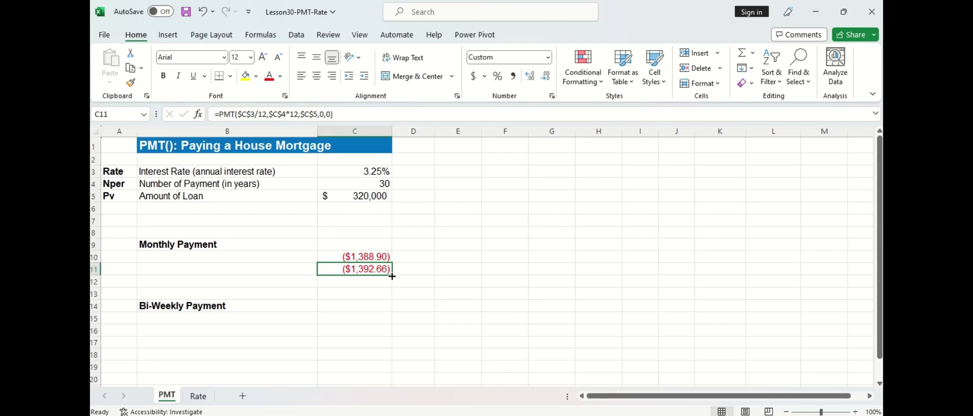
drag(392, 276, 391, 284)
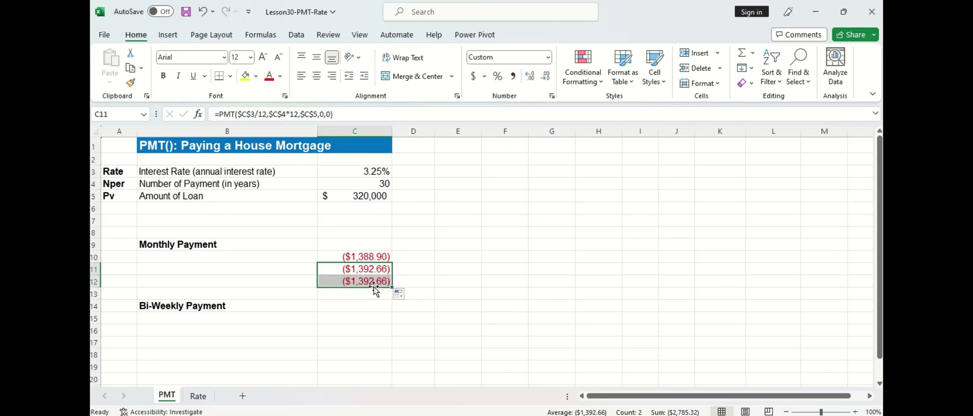
click(370, 282)
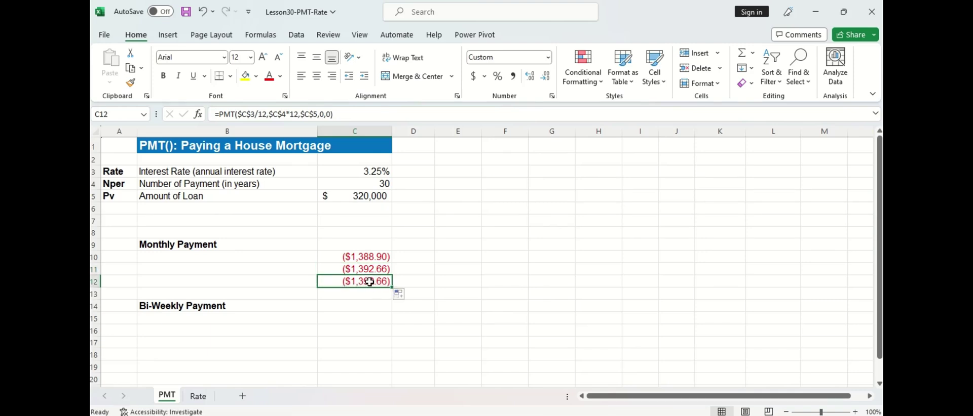
click(331, 114)
key(BackSpace)
key(BackSpace)
key(BackSpace)
key(BackSpace)
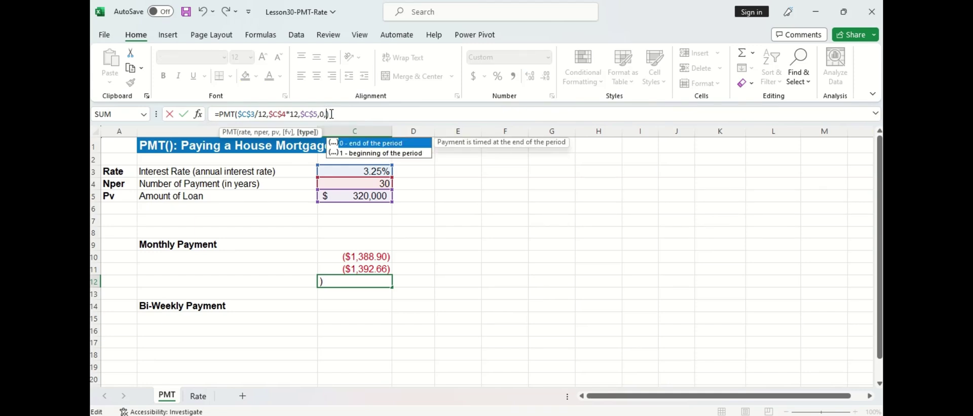
key(Return)
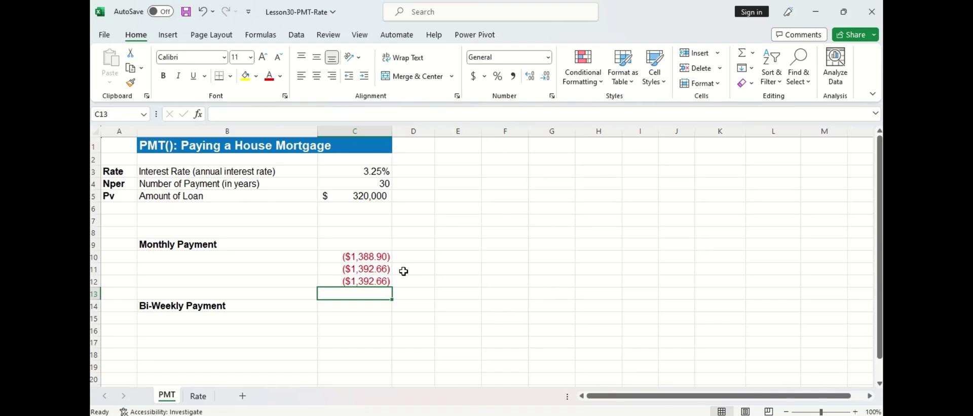
- Enter the labels Beginning, End and Default in B10, B11 and B12
click(304, 257)
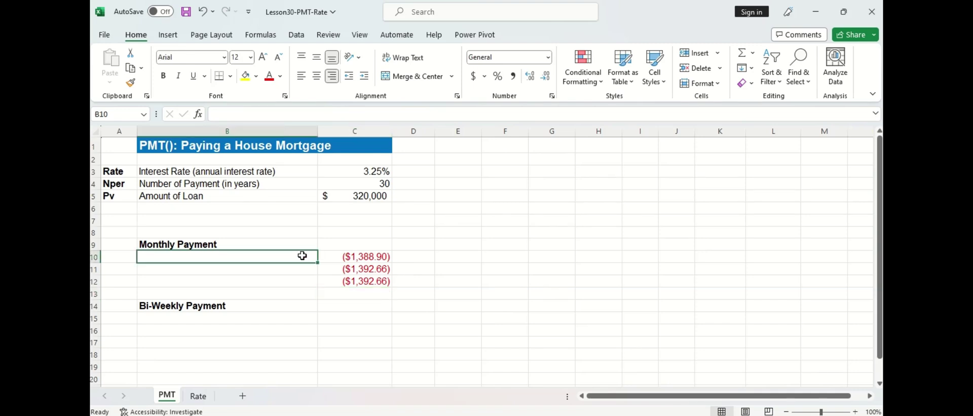
text(Beginning)
key(Return)
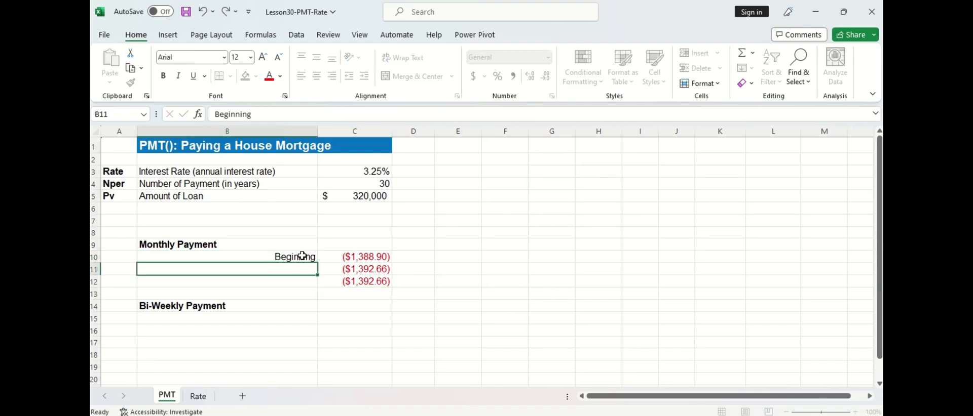
text(End)
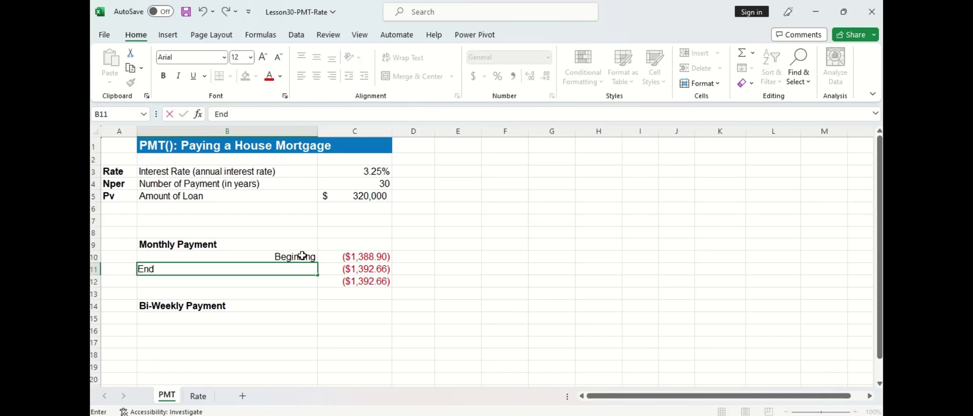
key(Return)
text(Default)
key(Return)
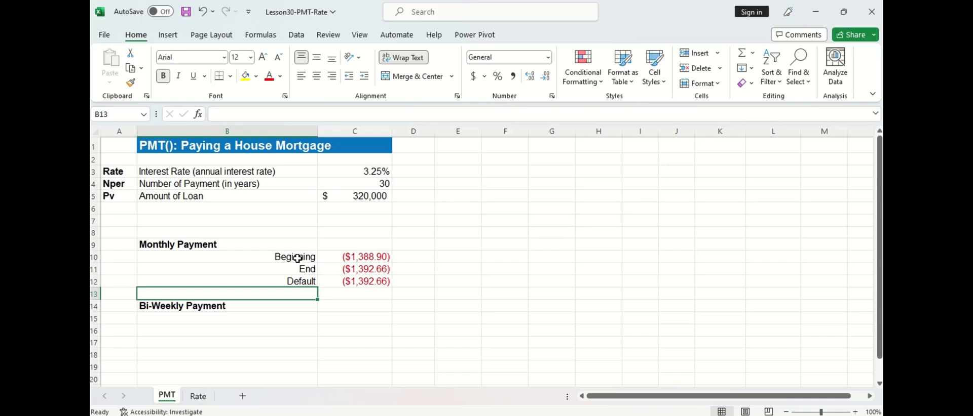
- Enter =PMT(C3/26, C4*26, C5,,1) in C15 for a bi-weekly payment of ($641.69)
click(339, 318)
text(=pmt)
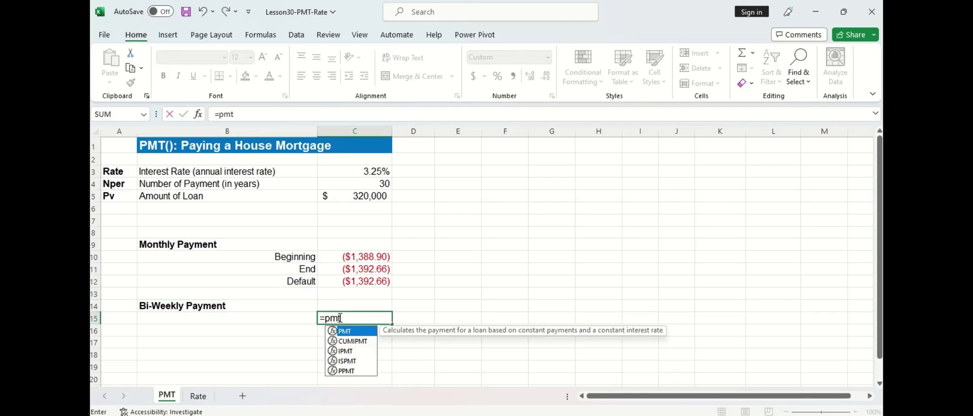
key(Tab)
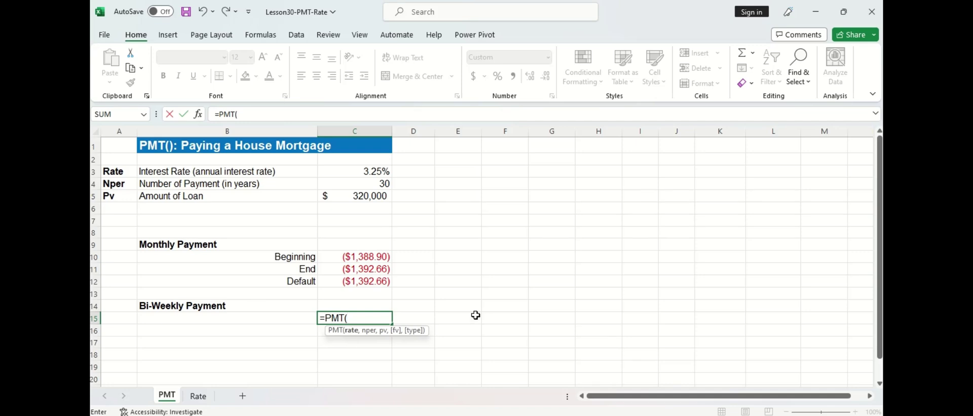
click(385, 173)
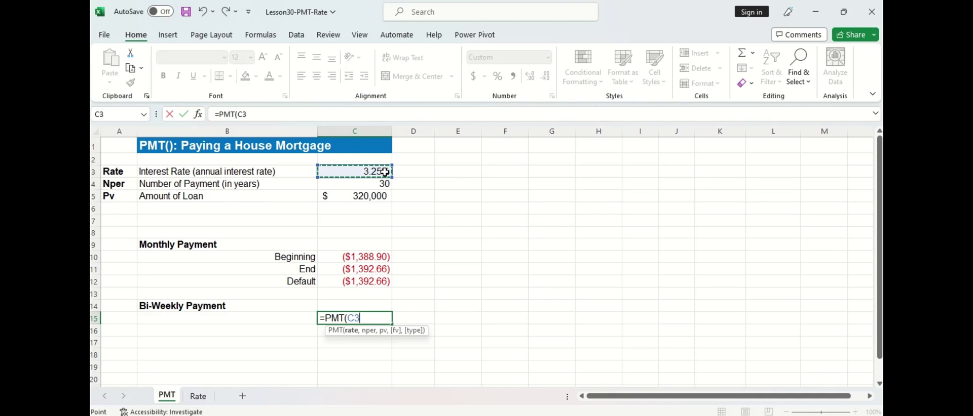
text(/26)
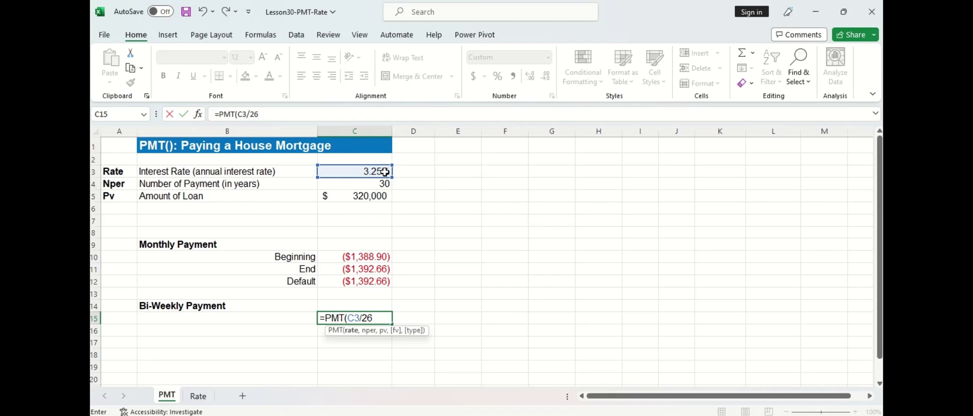
text(,)
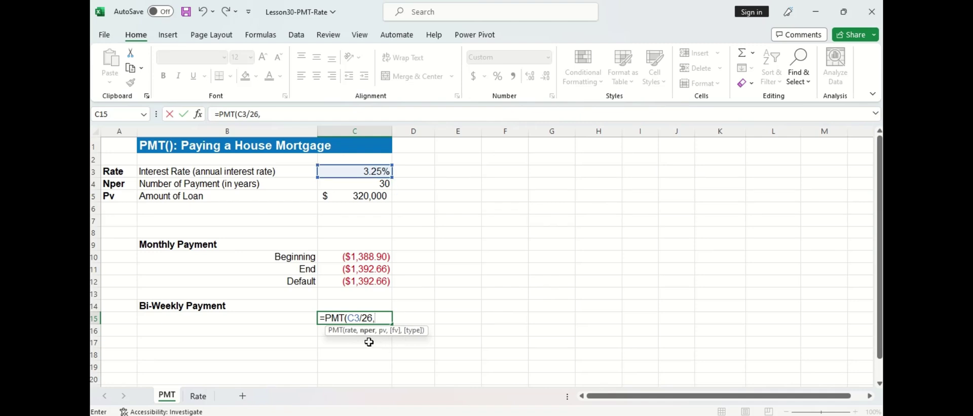
click(379, 183)
text(*26)
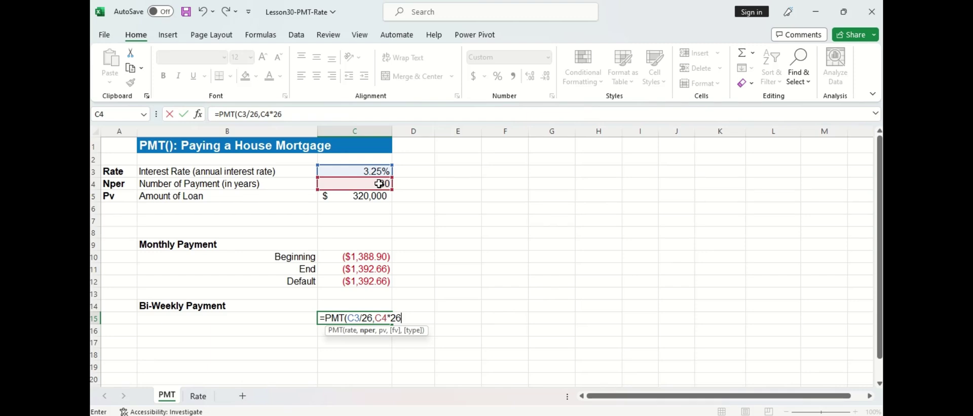
text(,)
click(382, 197)
text(,)
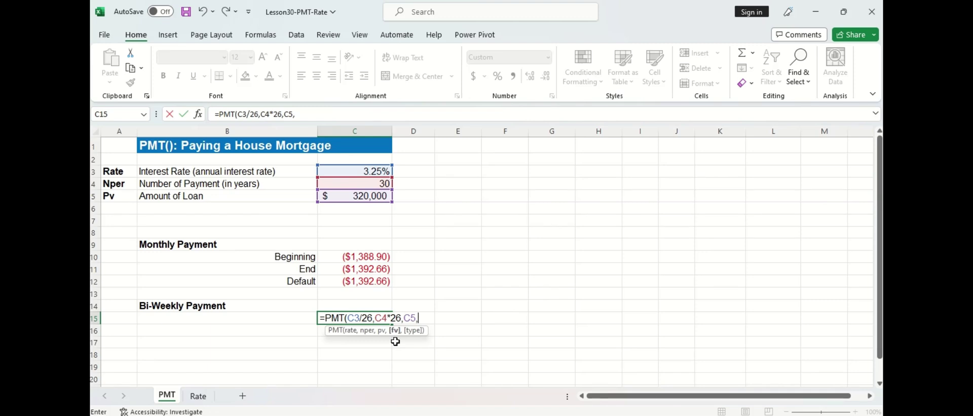
text(,)
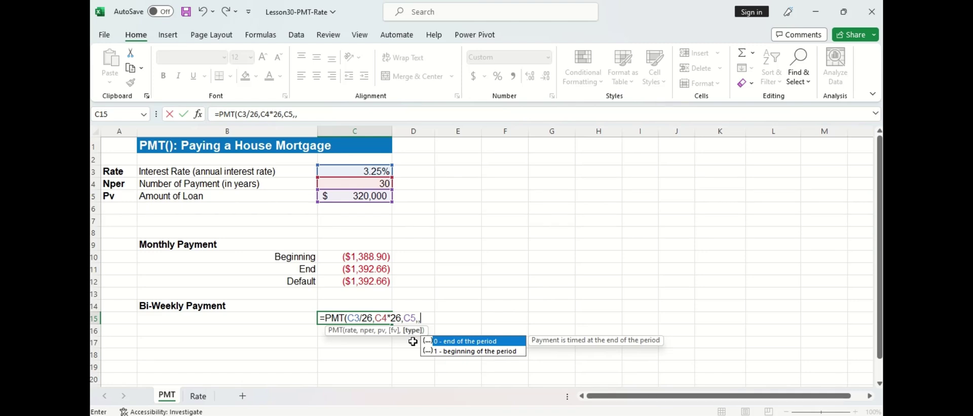
text(1)
key(Return)
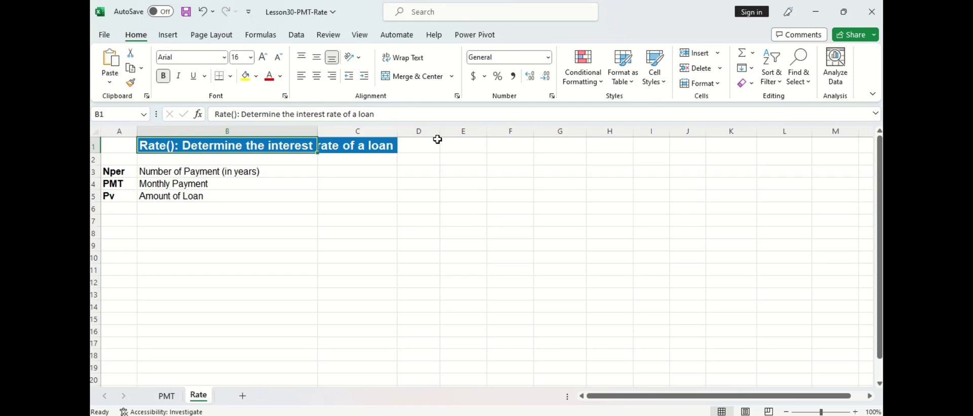
- On the Rate sheet, enter 30 years, payment -1388.90 and loan amount 320000 in C3:C5
click(384, 174)
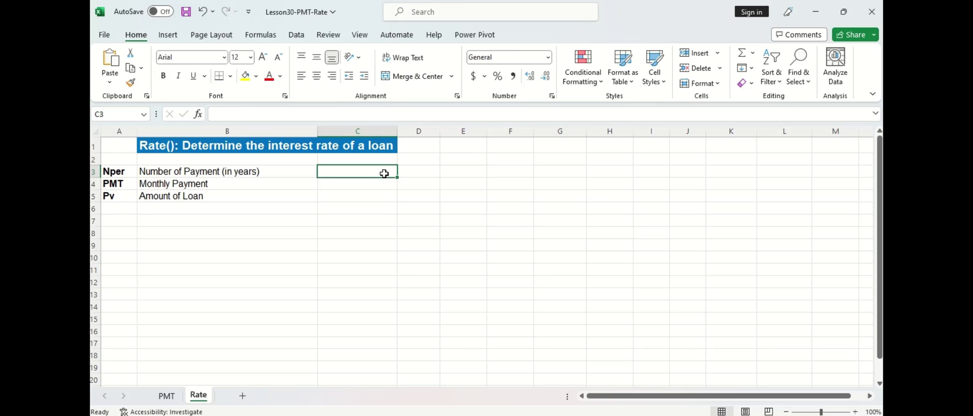
text(30)
key(Return)
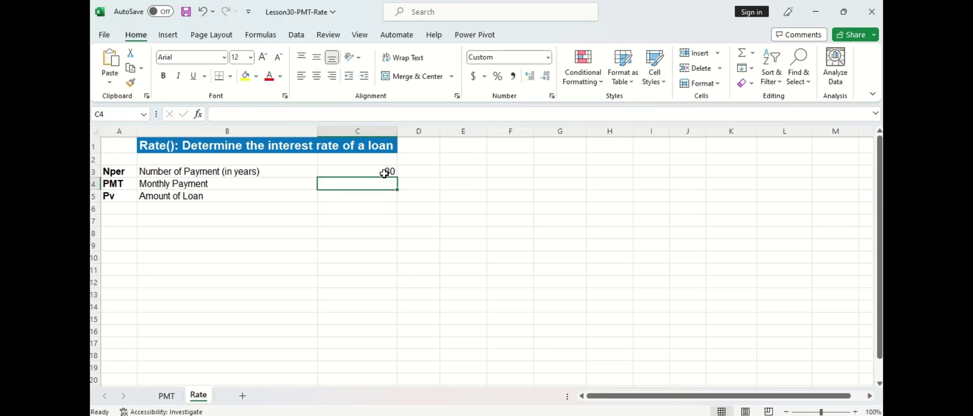
click(167, 396)
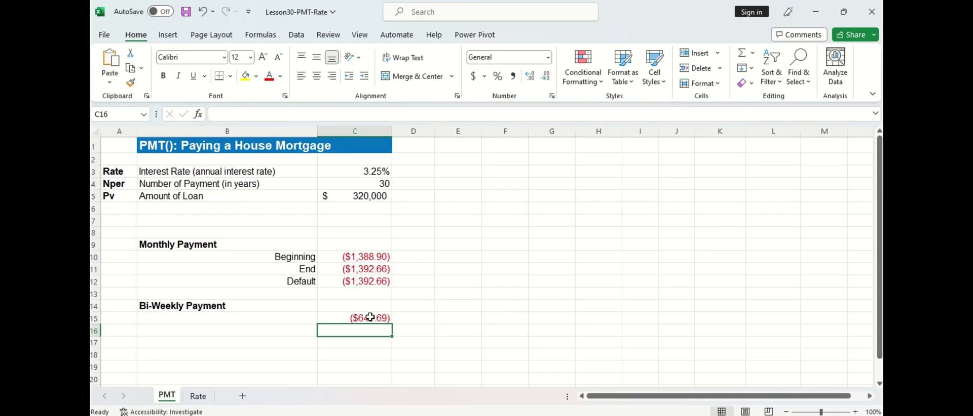
click(210, 400)
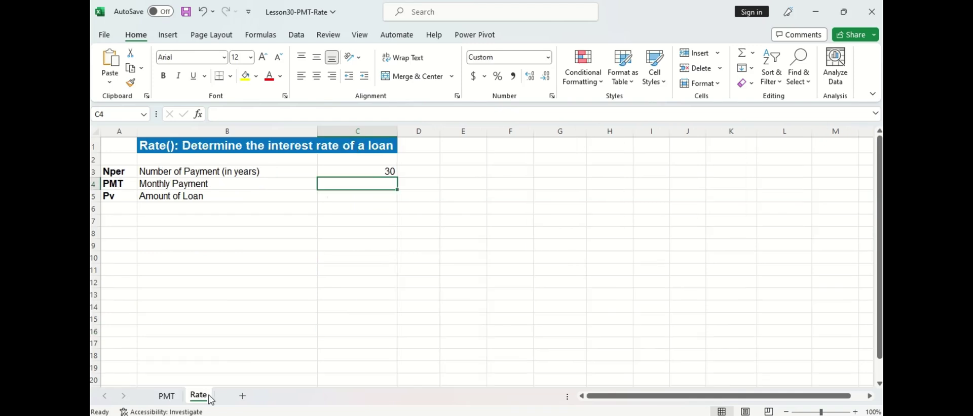
text(-1388.)
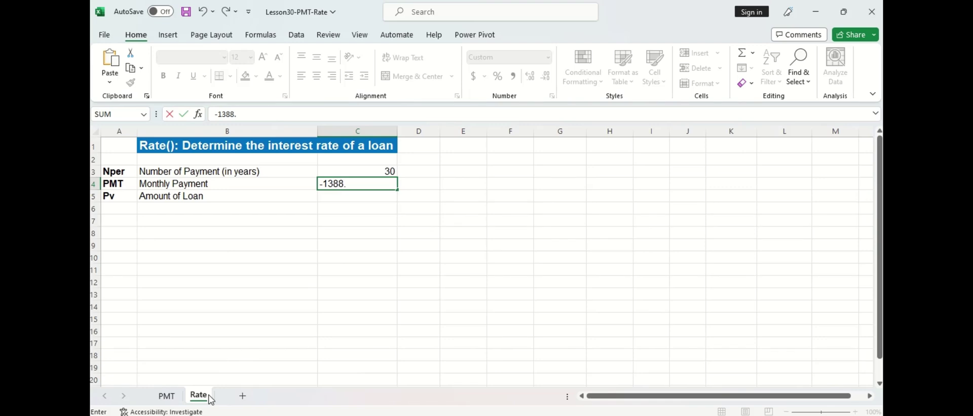
text(90)
key(Return)
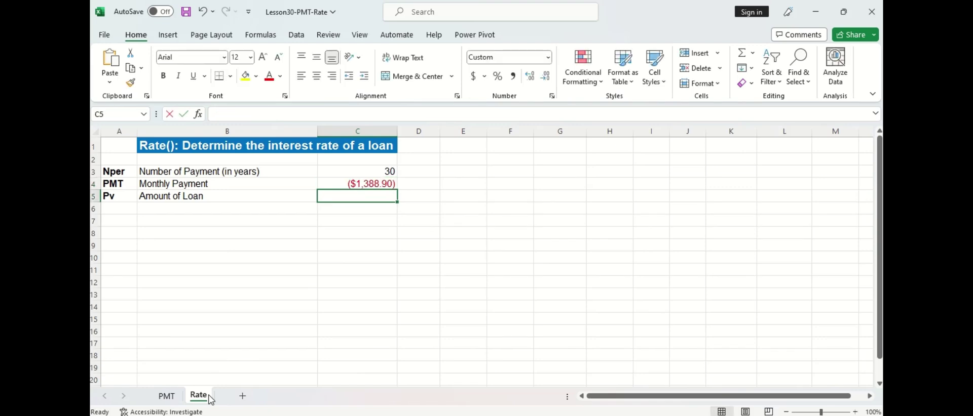
text(320000)
key(Return)
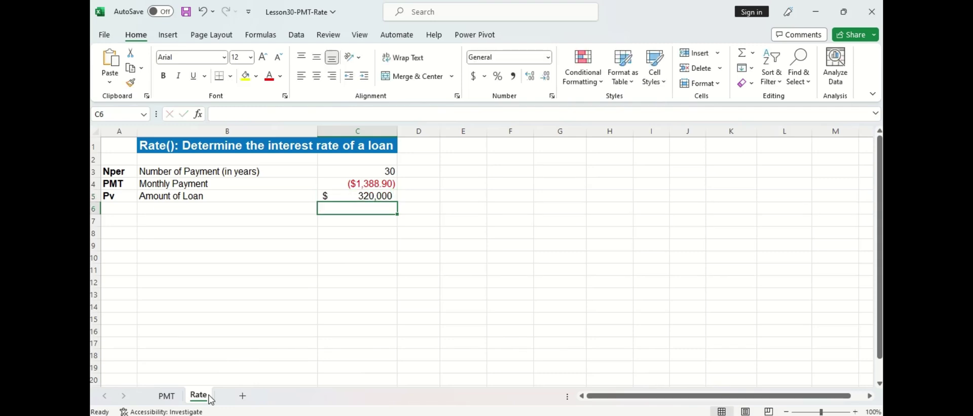
key(Return)
- Enter =RATE(C3*12, C4, C5,,1) in C7 to get a 0.27% monthly rate
text(=rat)
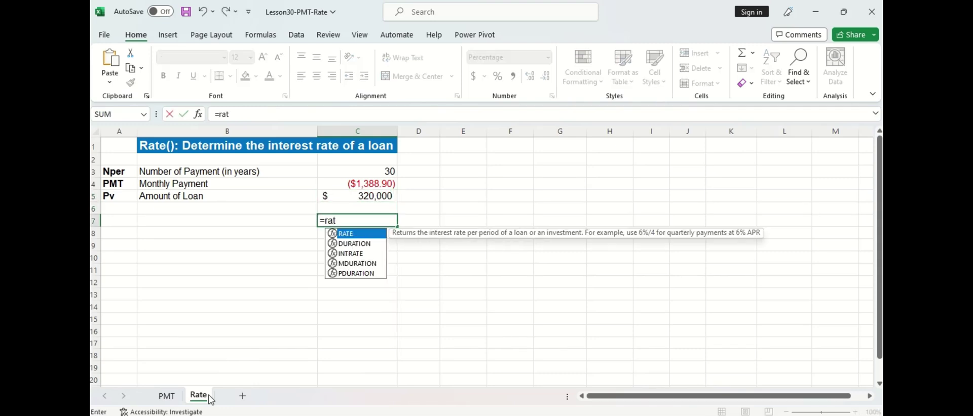
key(Tab)
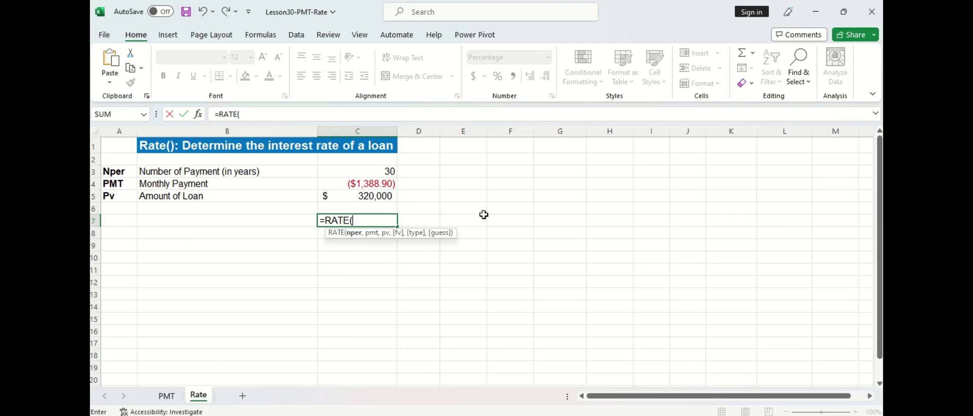
click(387, 170)
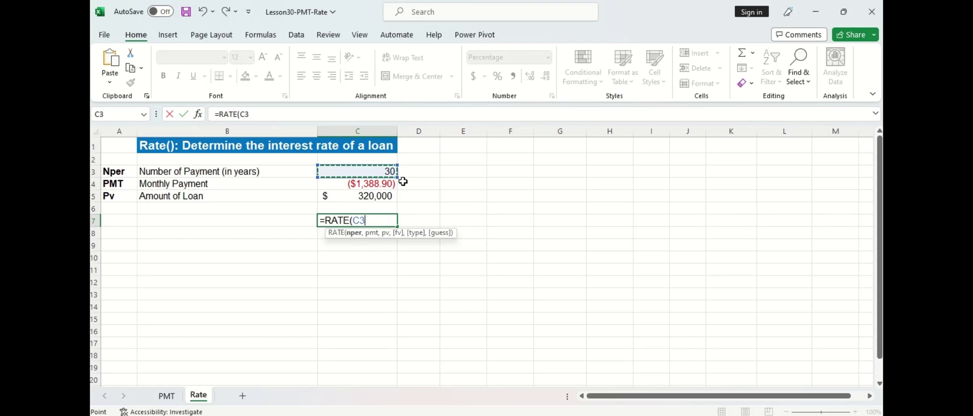
text(*12)
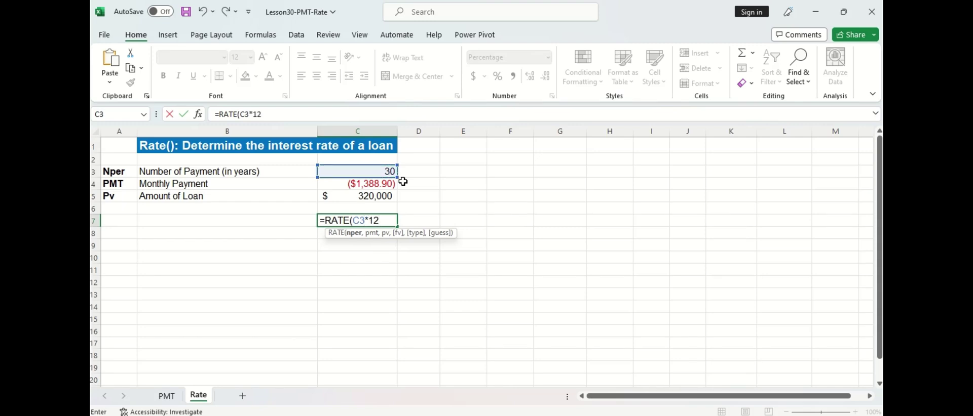
text(,)
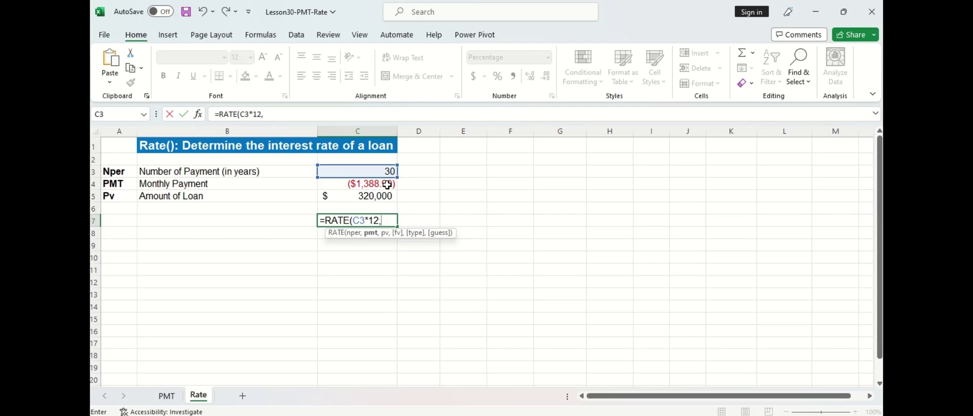
click(387, 185)
text(,)
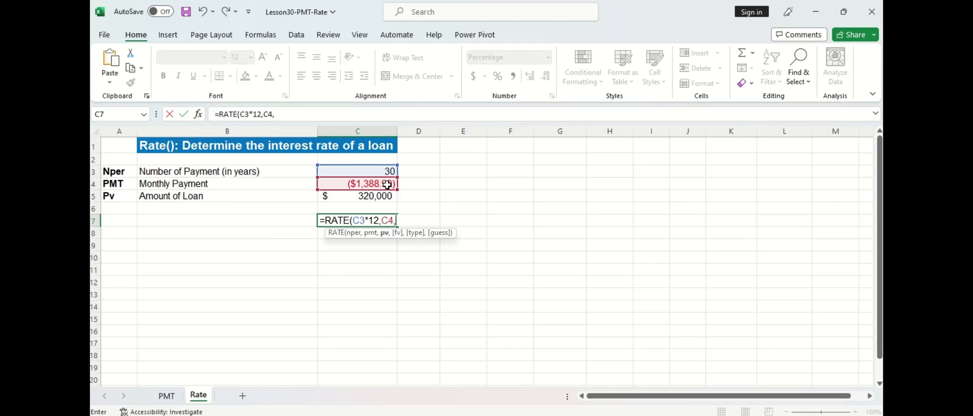
click(388, 201)
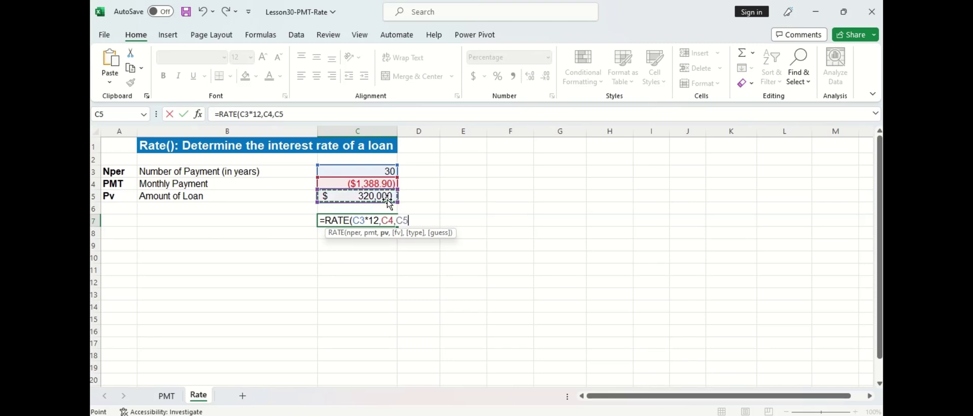
text(,)
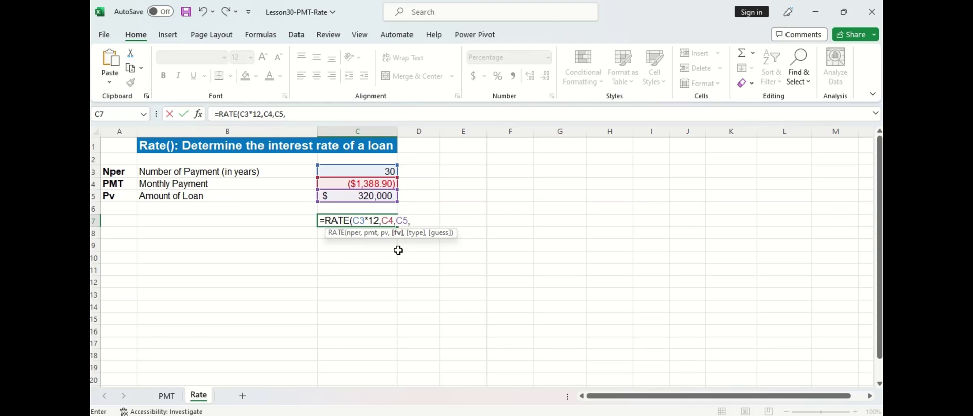
text(,)
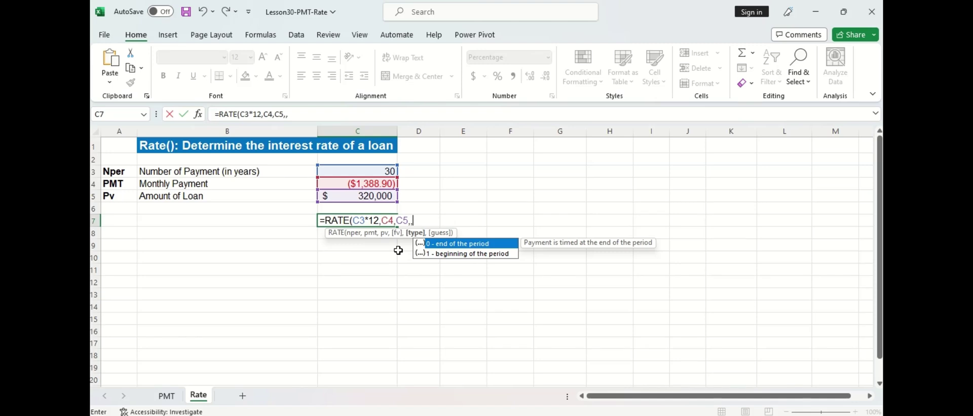
text(1)
key(Return)
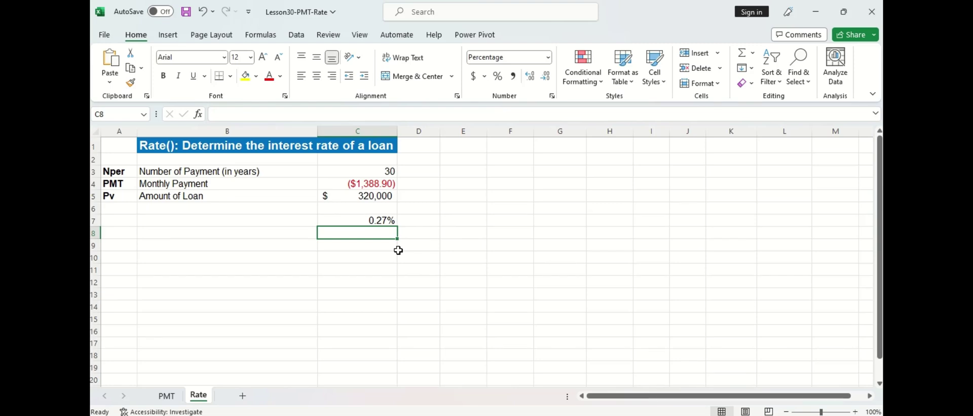
- Label the 0.27% result 'Monthly interest rate' in B7
click(167, 397)
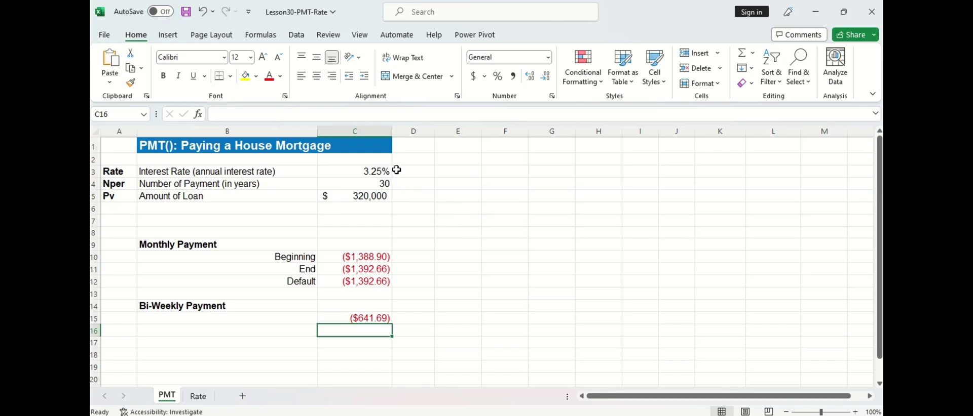
click(197, 396)
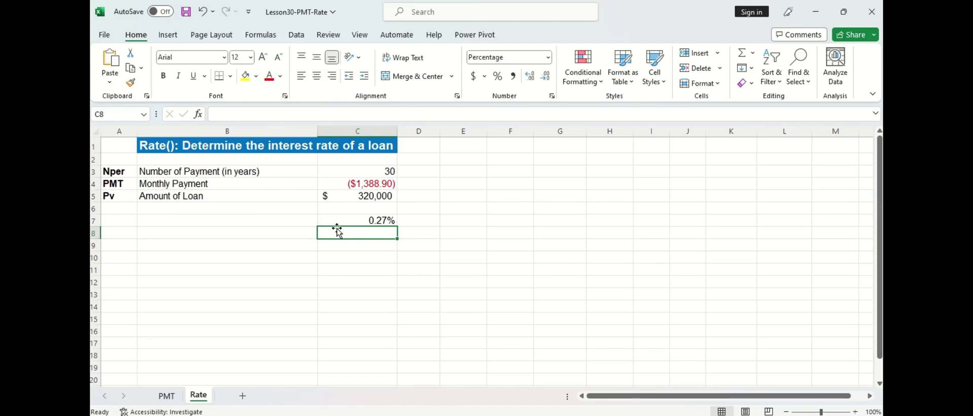
click(304, 219)
text(Mont)
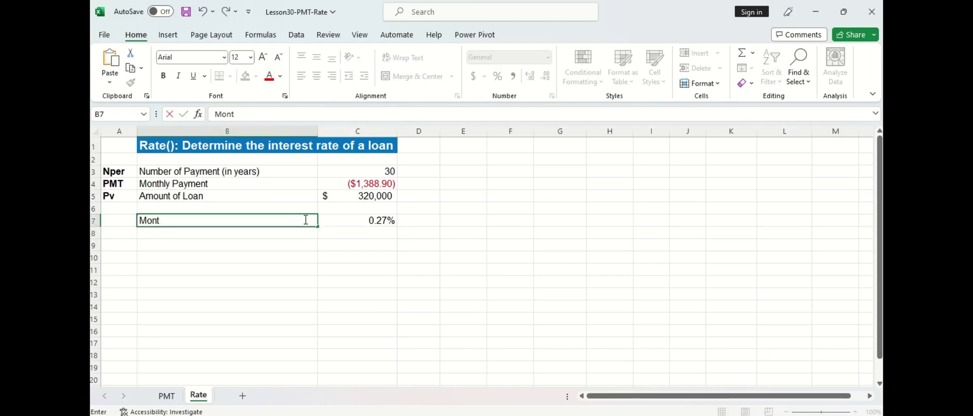
text(hly interest rate)
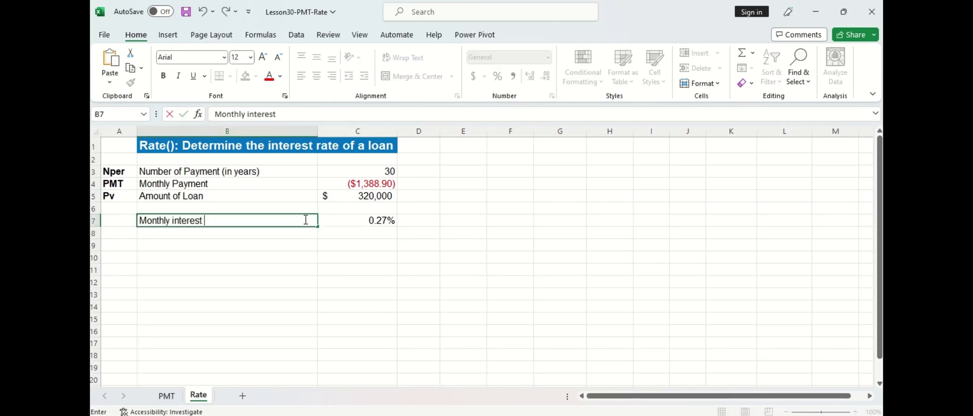
key(Return)
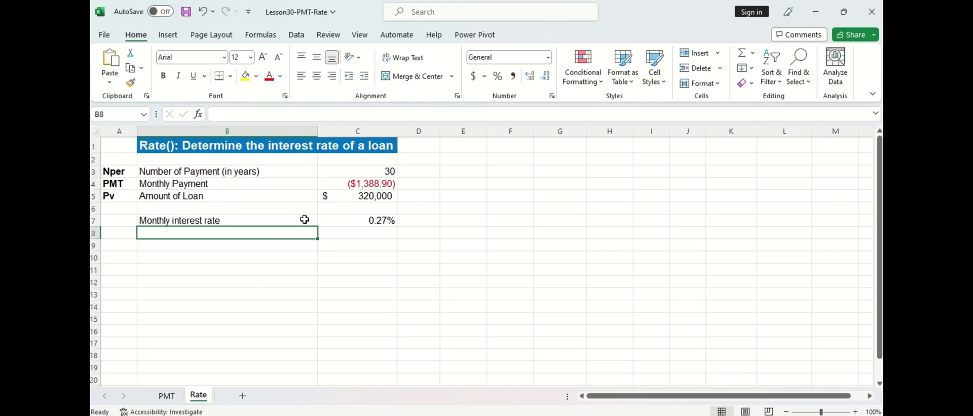
- Compute =C7*12 (3.25%) in C8 and label it 'Annual interest rate'
click(362, 233)
text(=)
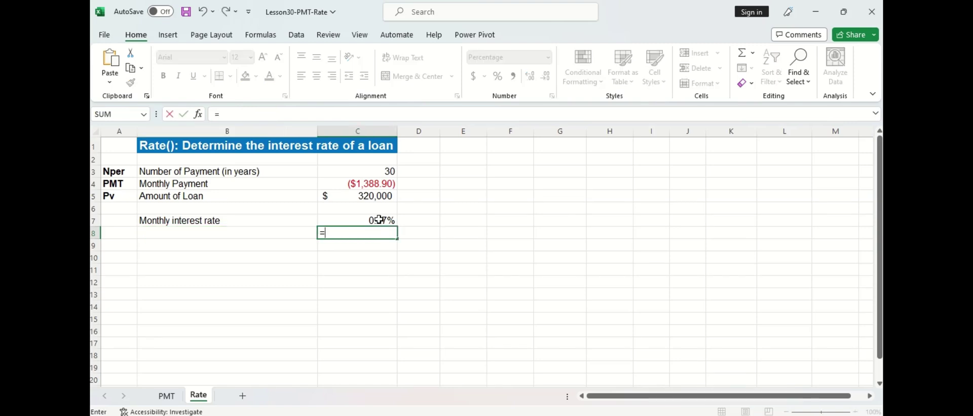
click(379, 220)
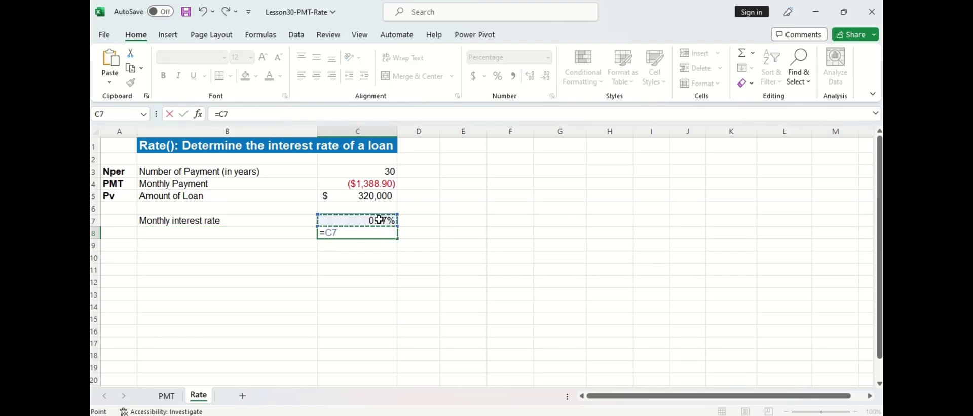
text(*12)
key(Return)
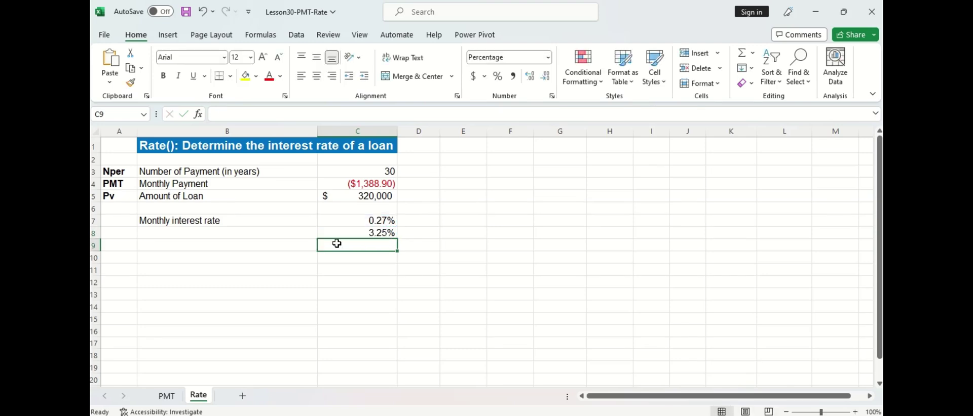
click(267, 235)
text(Annu)
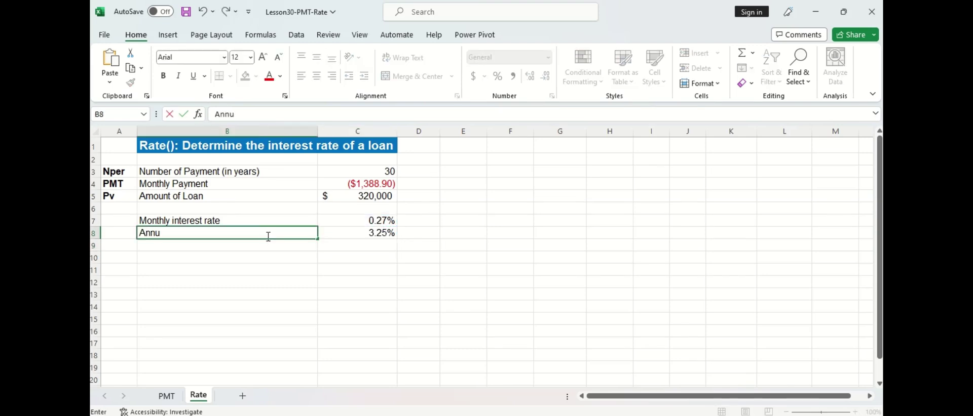
text(al interest rate)
key(Return)
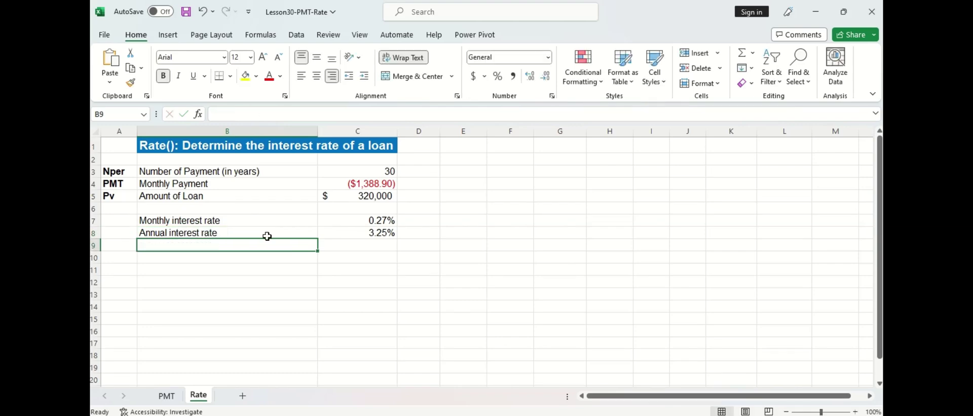